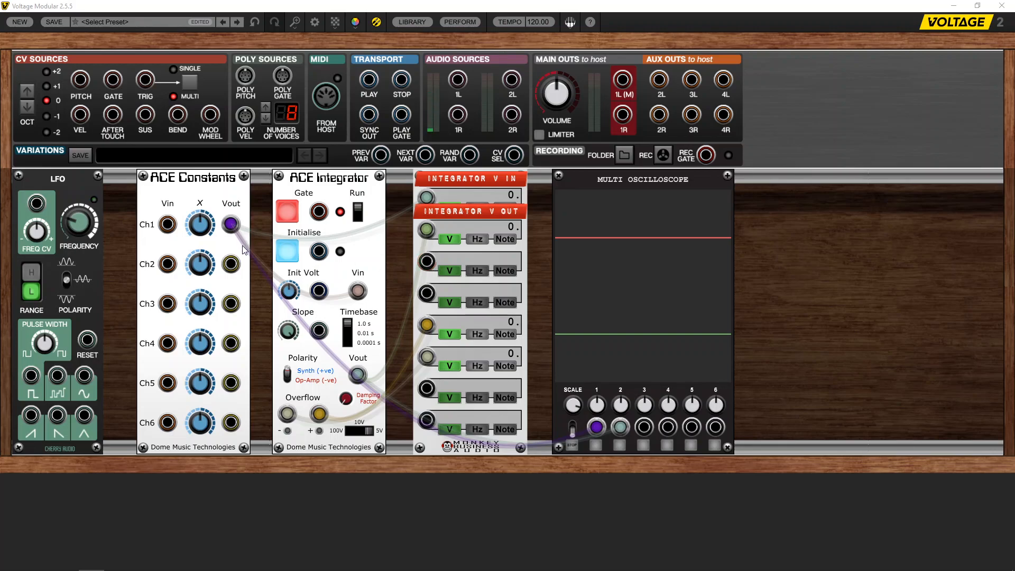
# - Set the ACE Constants channel 1 value to 1 and patch the ACE Integrator's positive overflow output into its Initialise input
pyautogui.click(204, 226)
pyautogui.write('1')
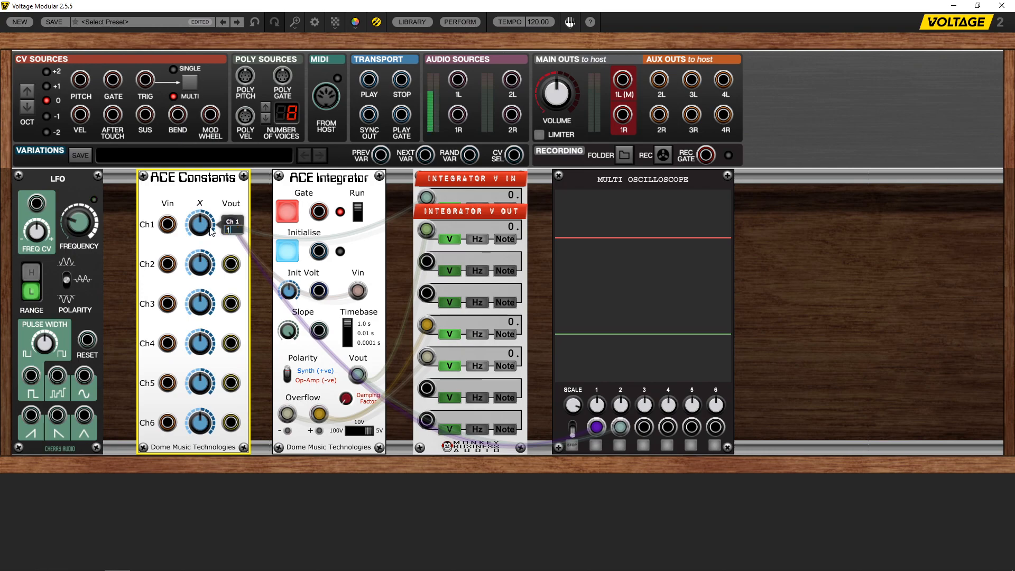
pyautogui.press('Return')
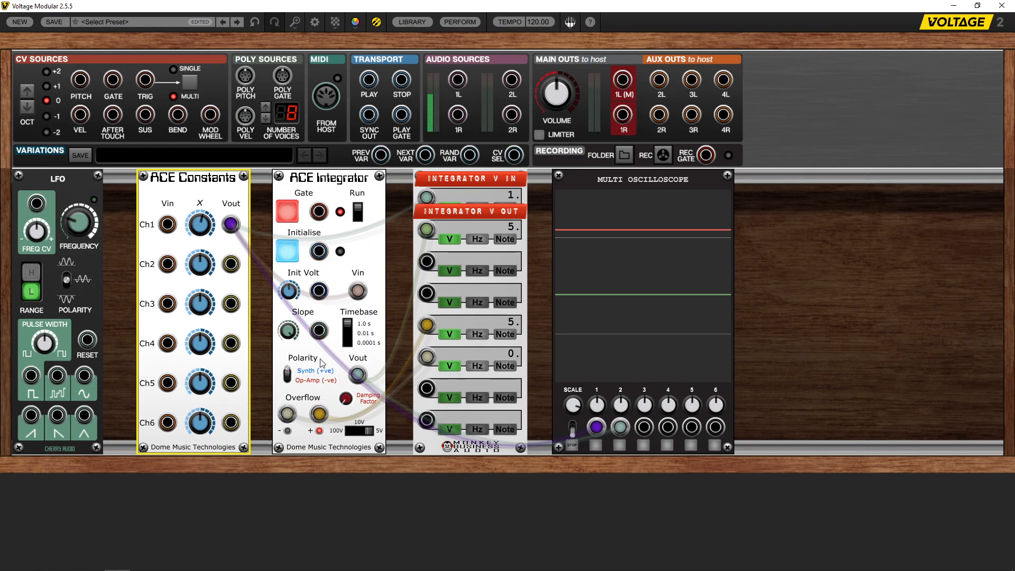
pyautogui.click(321, 414)
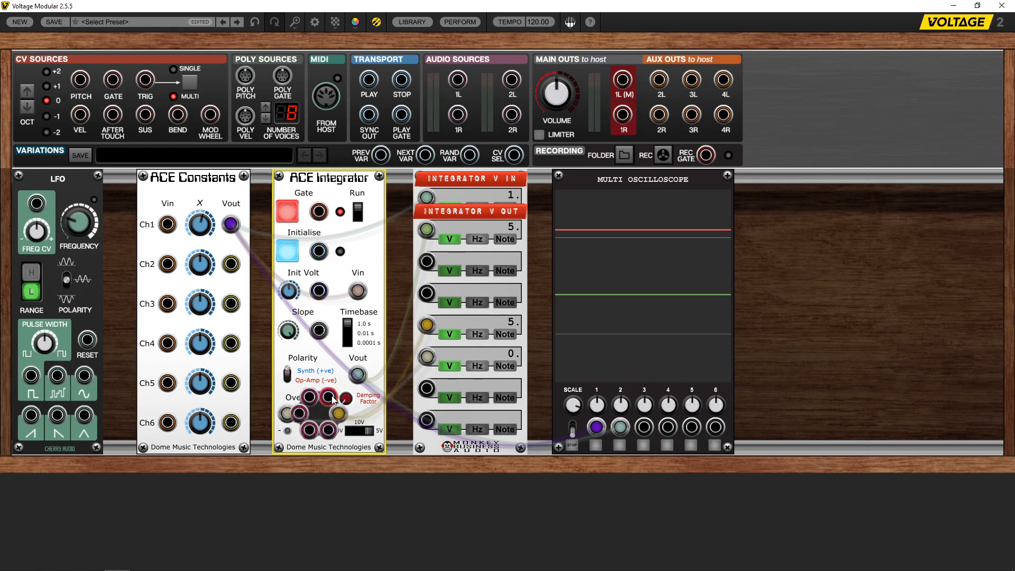
pyautogui.moveTo(322, 413); pyautogui.dragTo(328, 252)
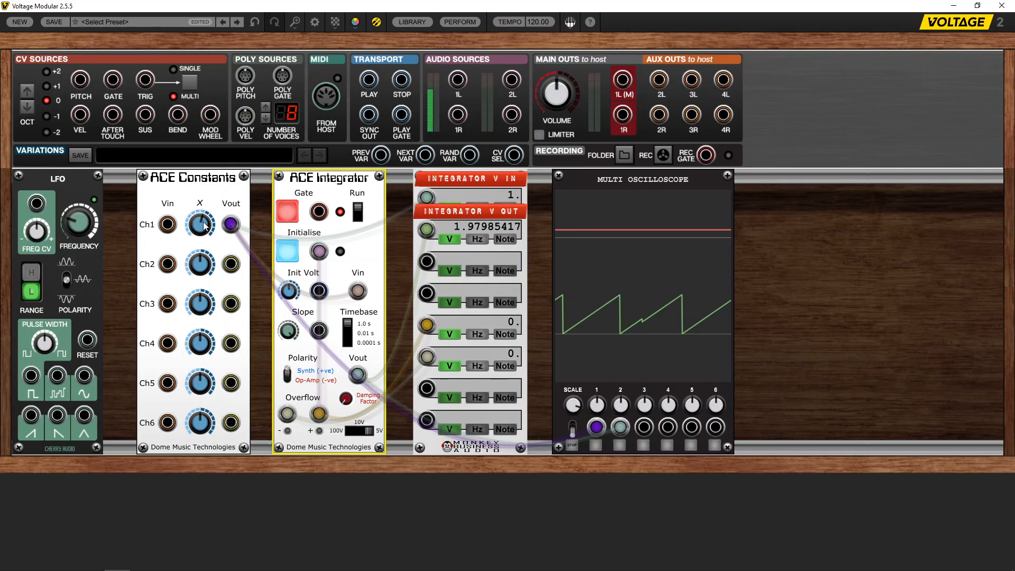
# - Set the ACE Constants channel 1 value to 2 to speed up the integrator's ramp
pyautogui.moveTo(205, 226)
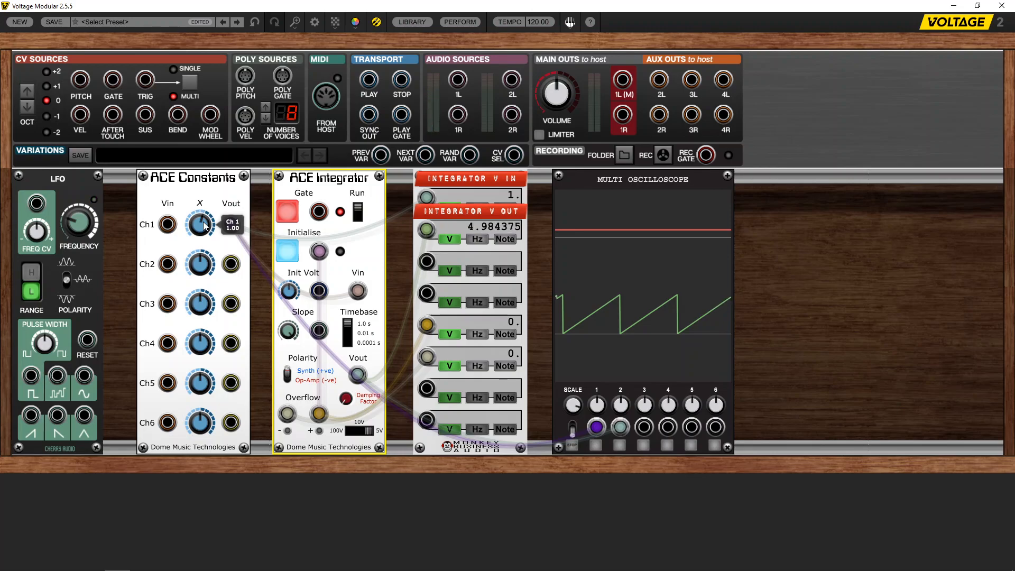
pyautogui.doubleClick(205, 225)
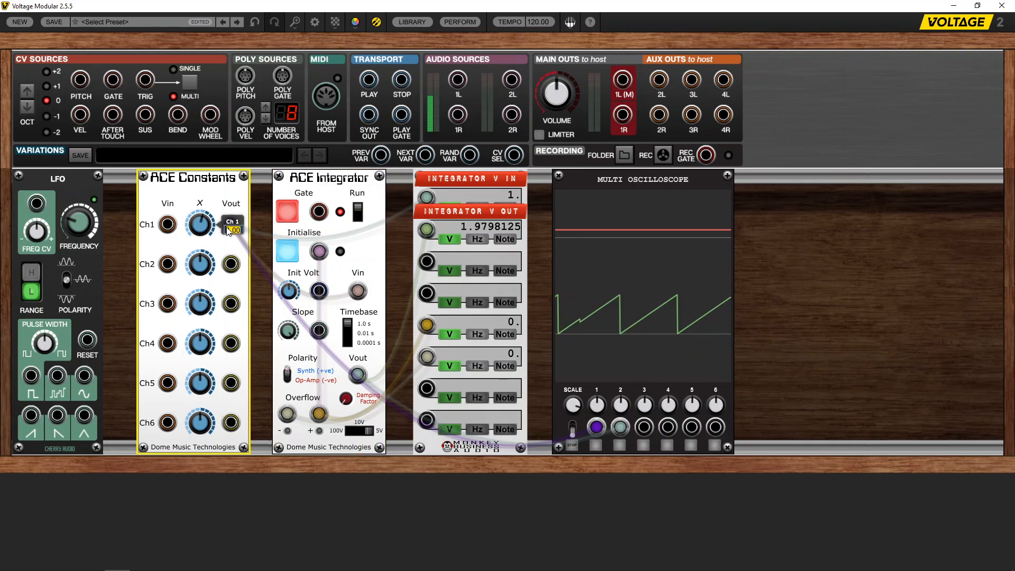
pyautogui.write('2')
pyautogui.press('Return')
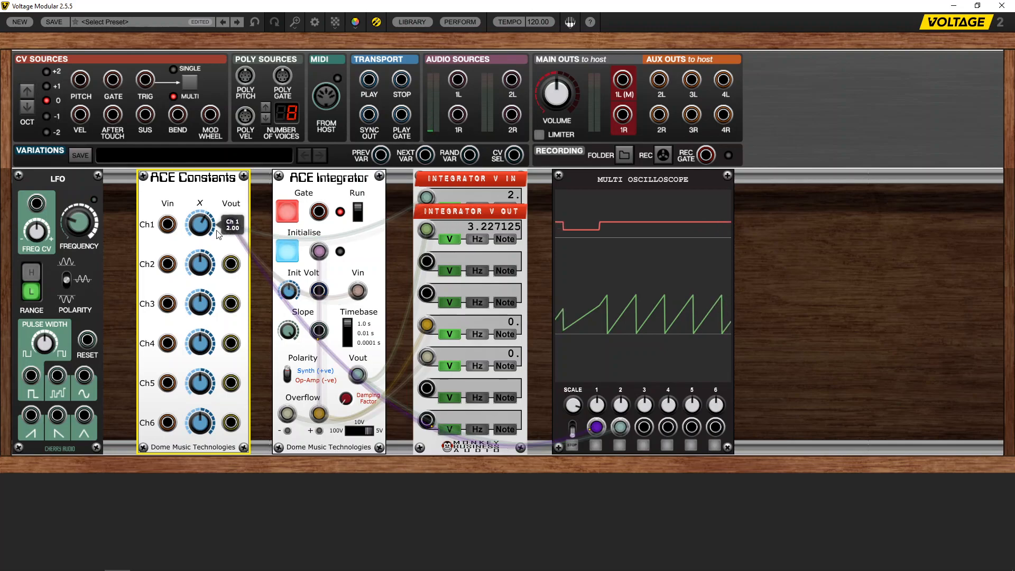
# - Raise the ACE Constants channel 1 value to 4, and from there to 8
pyautogui.moveTo(200, 226)
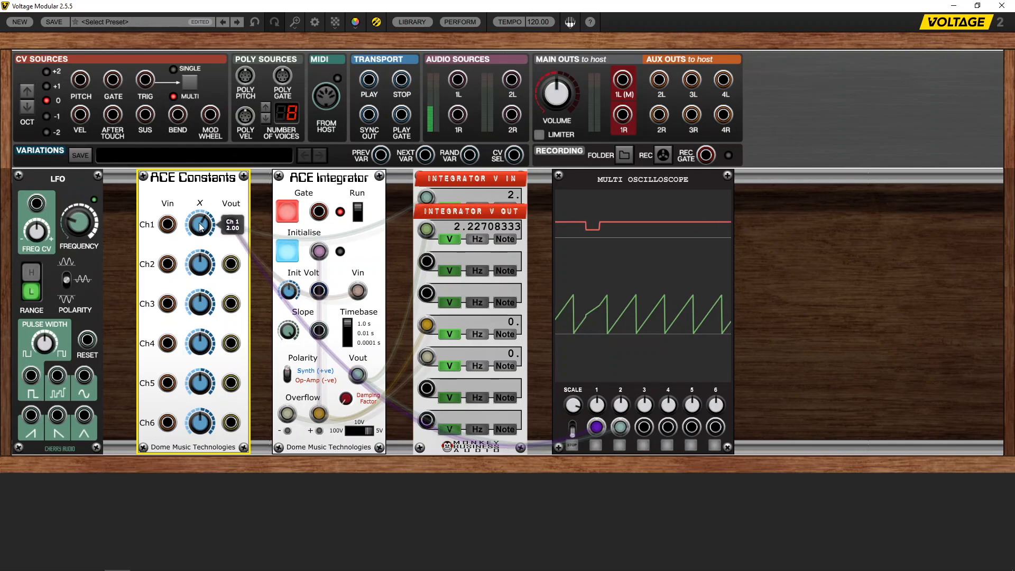
pyautogui.scroll(4, 200, 226)
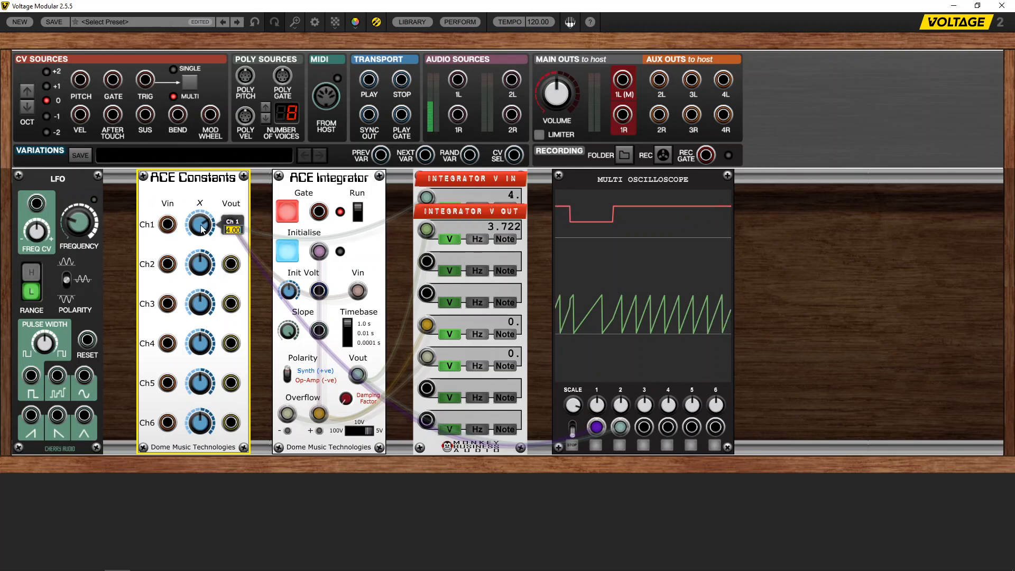
pyautogui.write('8')
pyautogui.press('Return')
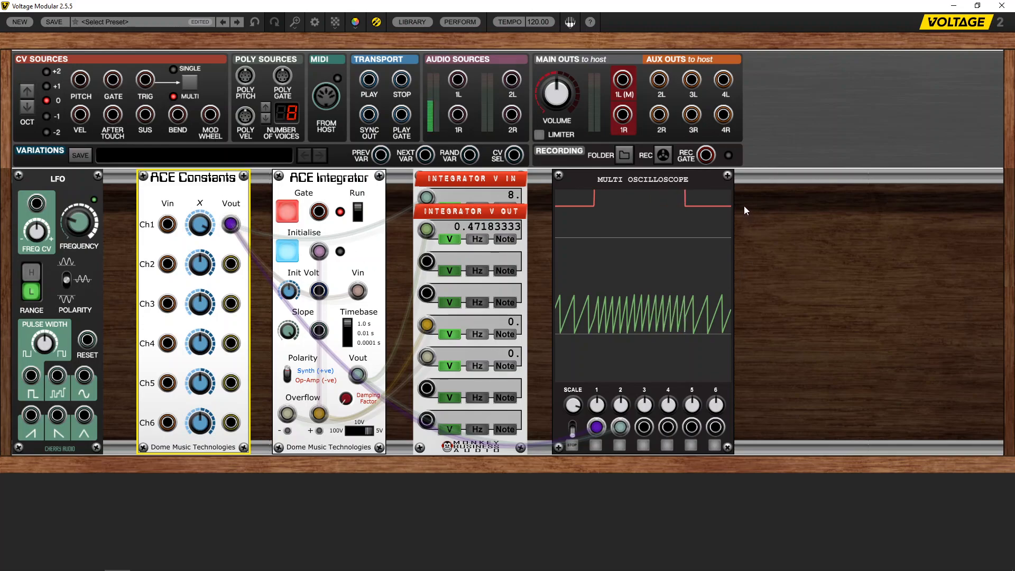
# - Add an Oscillator module beside the oscilloscope and patch the ACE Integrator's Vout into its frequency modulation input
pyautogui.rightClick(760, 177)
pyautogui.moveTo(756, 182)
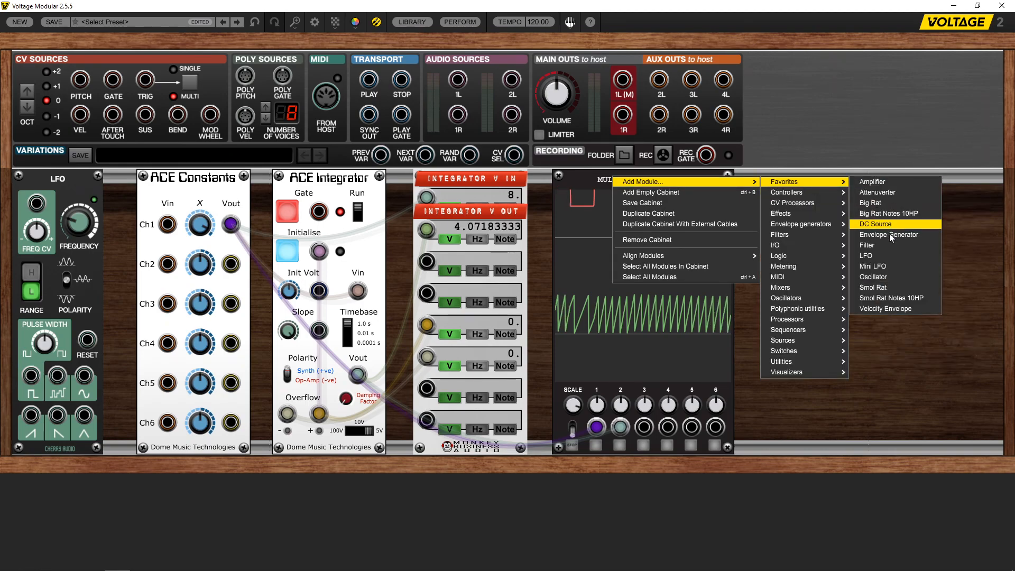
pyautogui.click(883, 277)
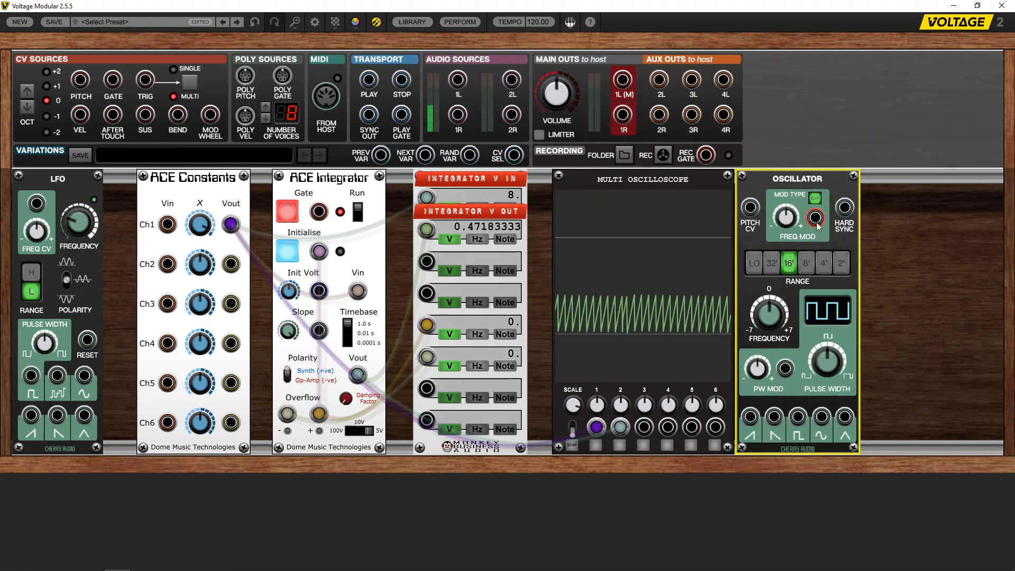
pyautogui.moveTo(814, 218); pyautogui.dragTo(358, 374)
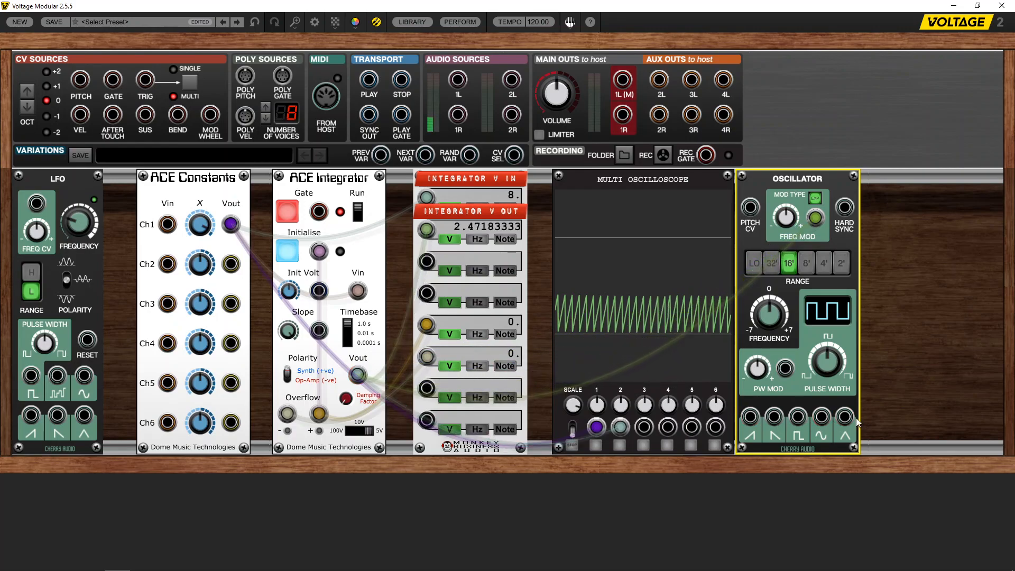
# - Patch the oscillator's triangle output to main output 1L and raise its frequency modulation amount
pyautogui.moveTo(845, 417); pyautogui.dragTo(622, 80)
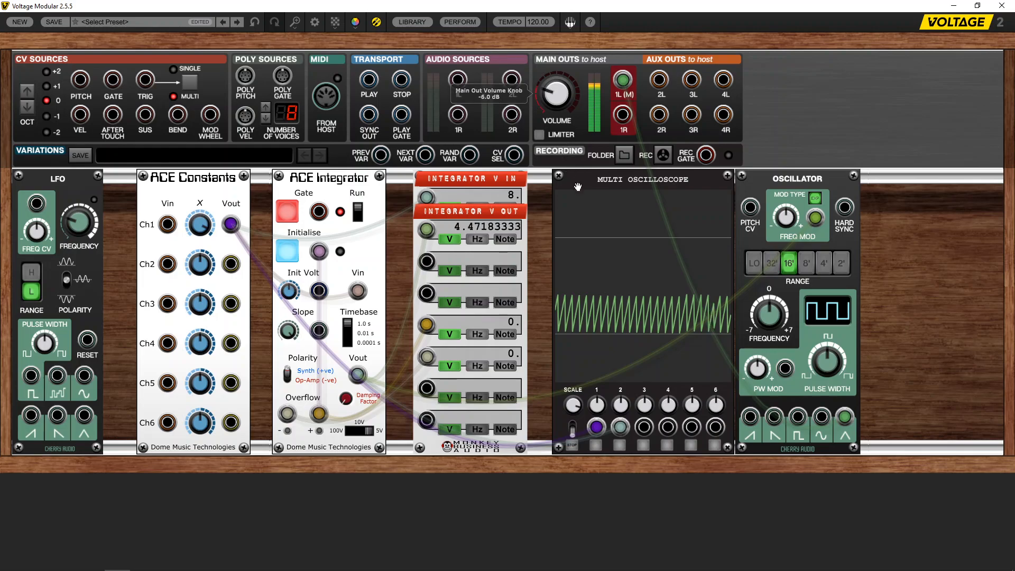
pyautogui.moveTo(793, 217); pyautogui.dragTo(795, 159)
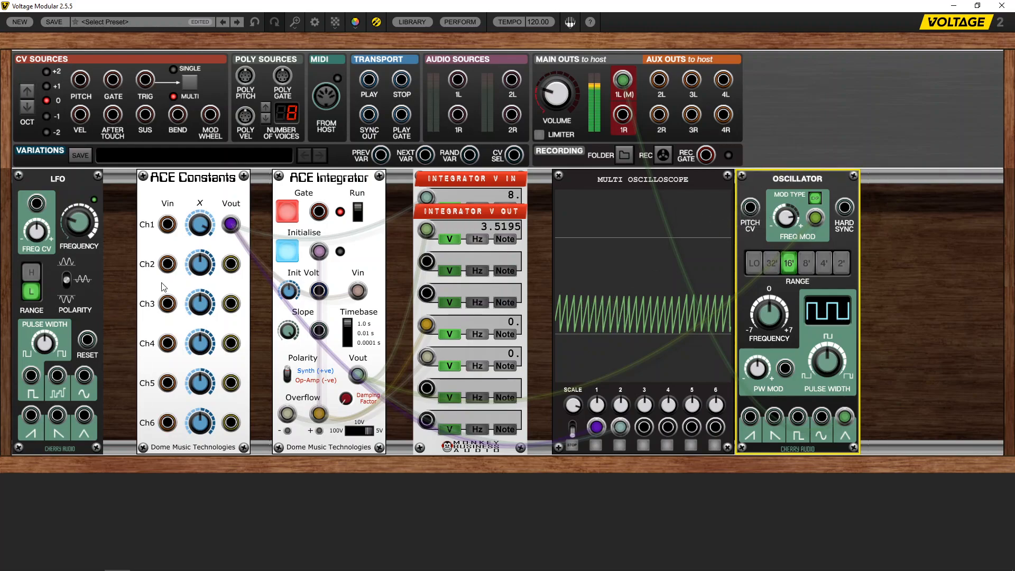
# - Sweep the ACE Constants channel 1 value down, up to 10 and back down to 1.76 to vary the modulation rate
pyautogui.moveTo(204, 226); pyautogui.dragTo(208, 284)
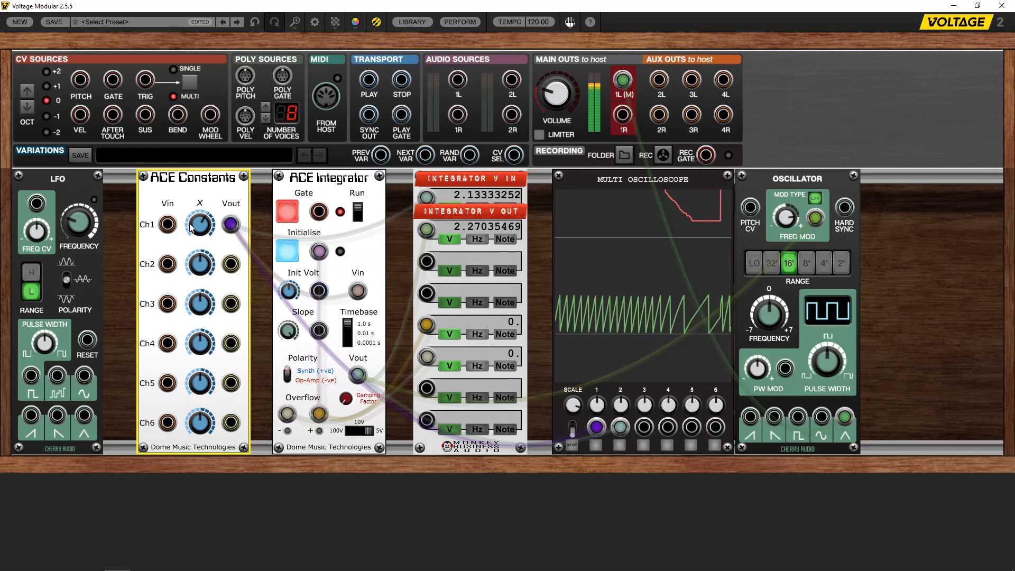
pyautogui.moveTo(206, 226); pyautogui.dragTo(202, 141)
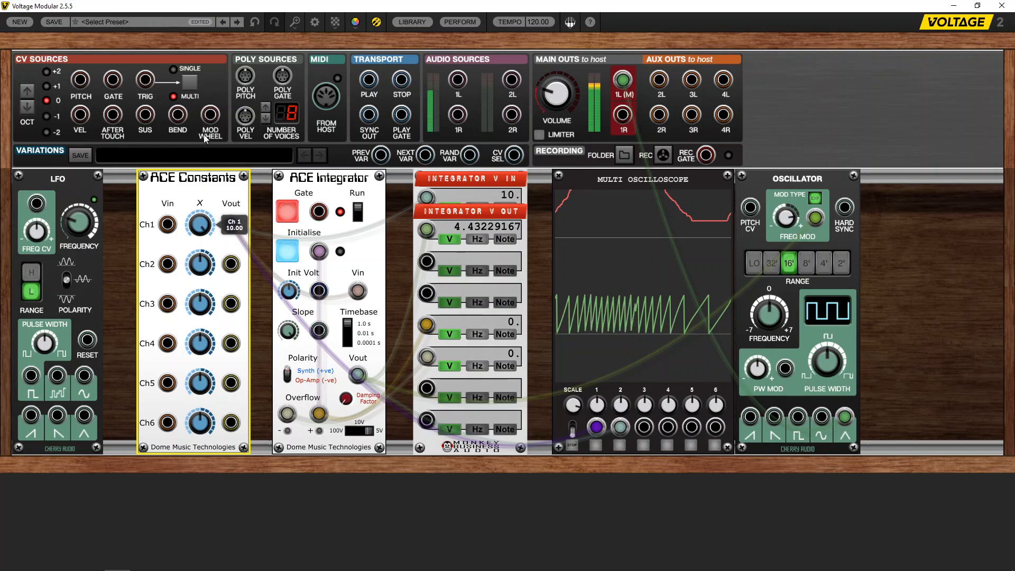
pyautogui.moveTo(204, 136); pyautogui.dragTo(207, 211)
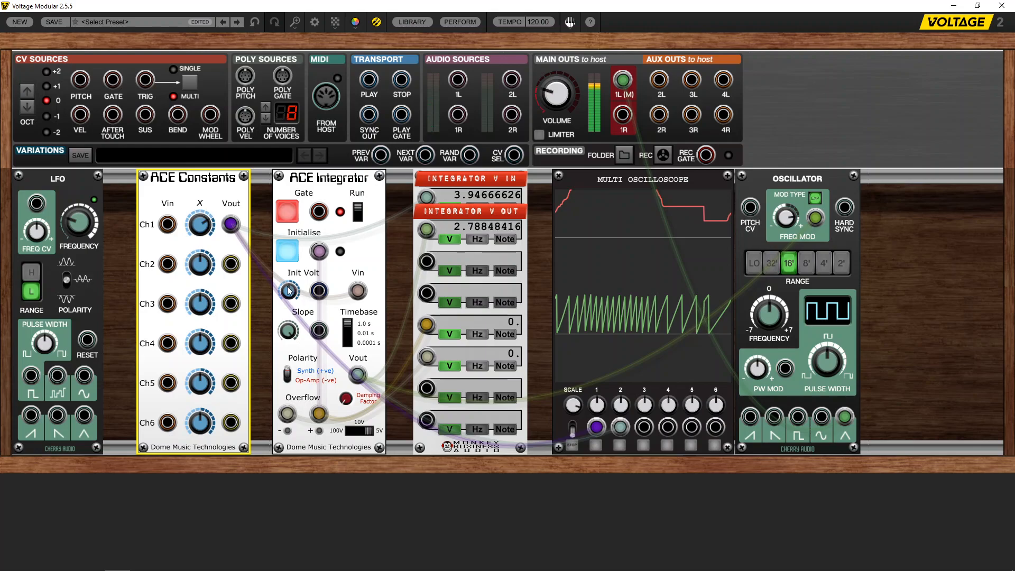
pyautogui.moveTo(206, 228); pyautogui.dragTo(210, 250)
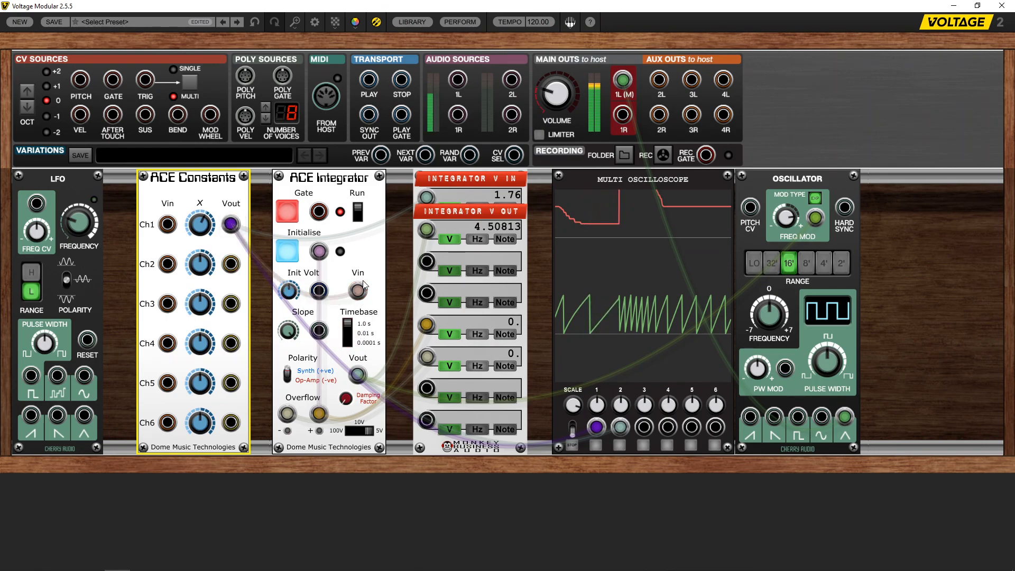
# - Switch the ACE Integrator's timebase to 0.01 s
pyautogui.moveTo(230, 224); pyautogui.dragTo(358, 290)
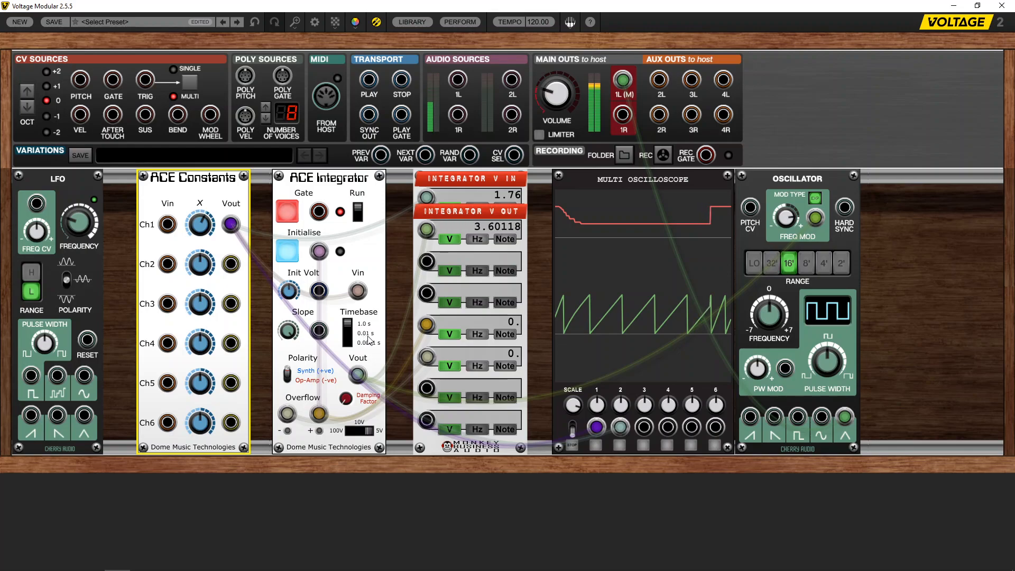
pyautogui.click(348, 325)
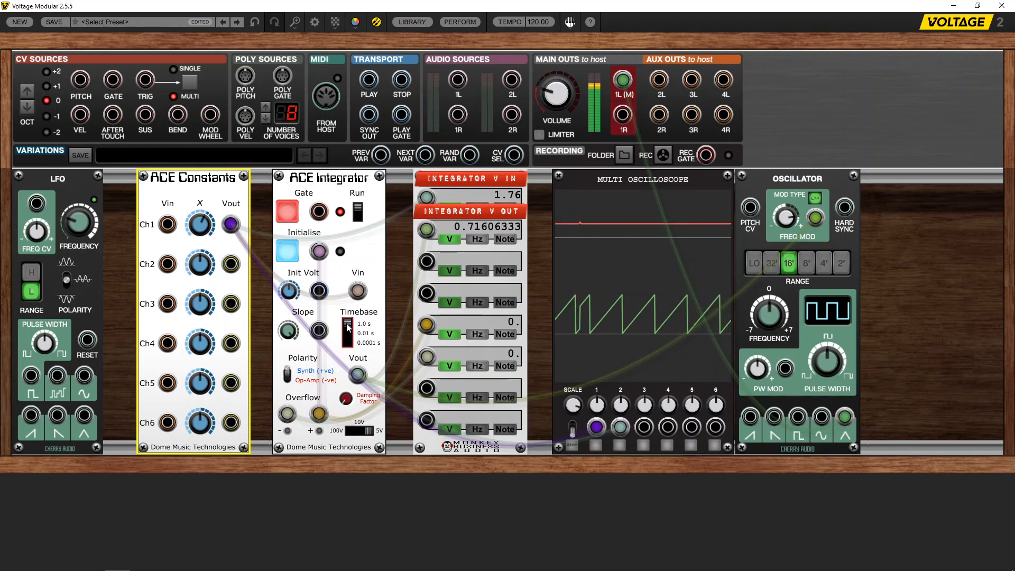
pyautogui.moveTo(347, 322); pyautogui.dragTo(347, 335)
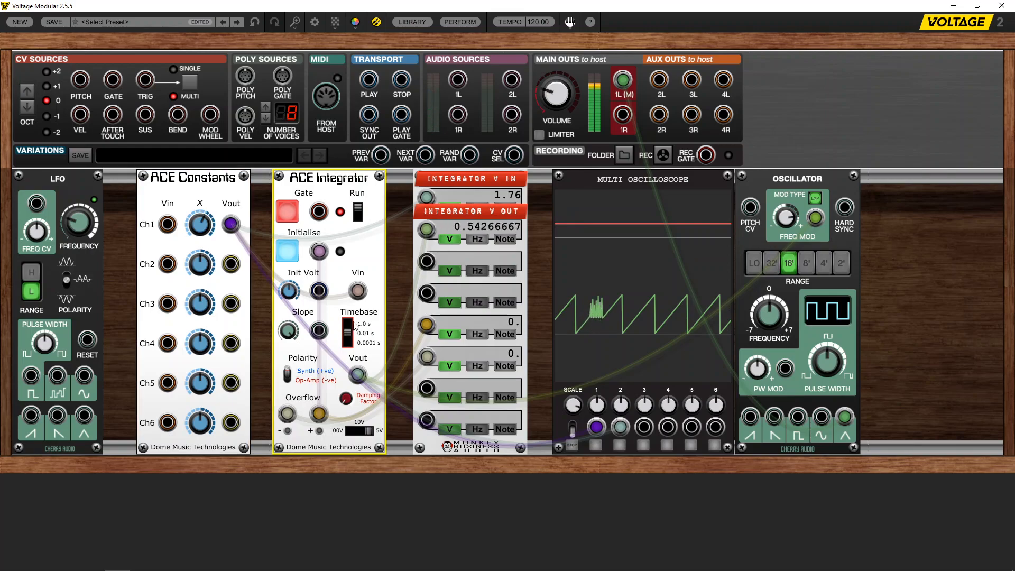
# - Reduce the ACE Constants channel 1 value and set it to exactly 0.1
pyautogui.click(204, 226)
pyautogui.moveTo(204, 226); pyautogui.dragTo(210, 242)
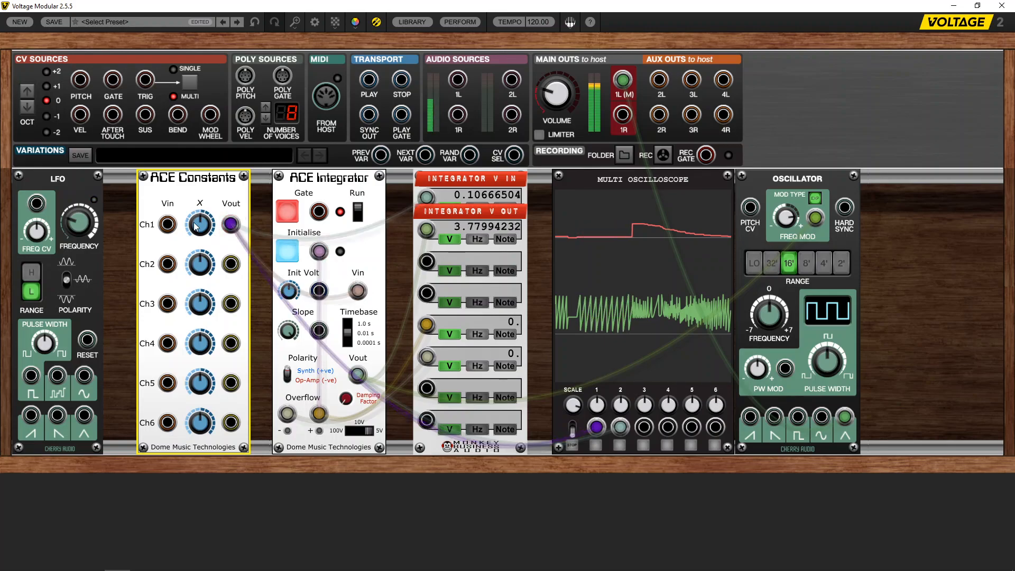
pyautogui.moveTo(204, 222)
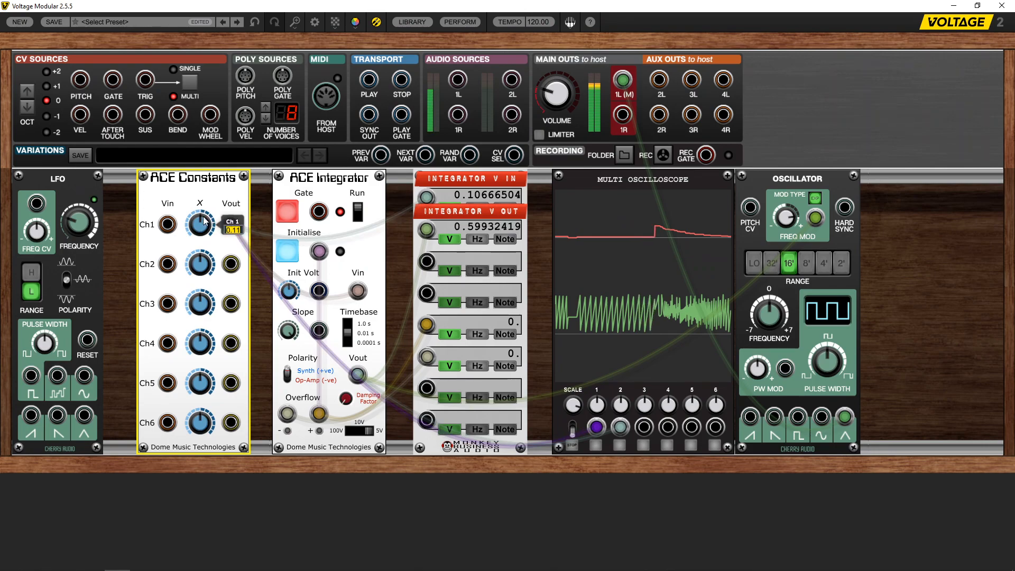
pyautogui.write('0.1')
pyautogui.press('Return')
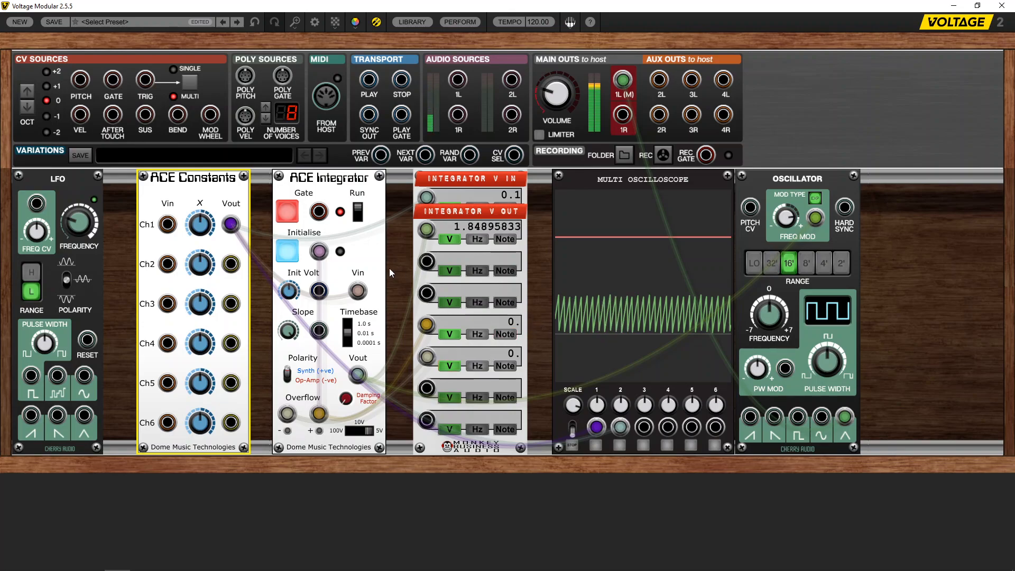
pyautogui.moveTo(231, 224); pyautogui.dragTo(360, 291)
pyautogui.moveTo(357, 375); pyautogui.dragTo(620, 426)
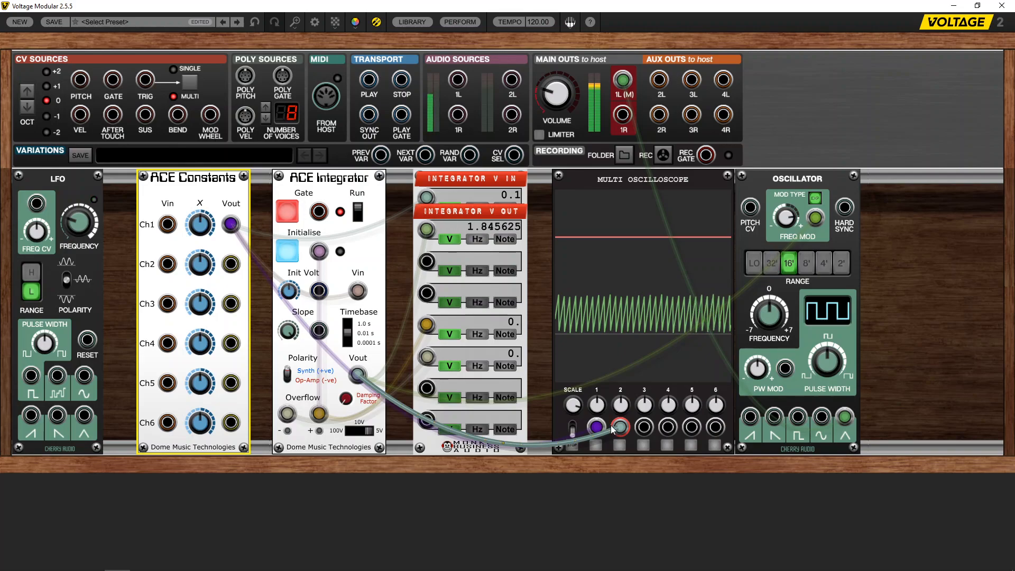
pyautogui.moveTo(611, 425); pyautogui.dragTo(462, 382)
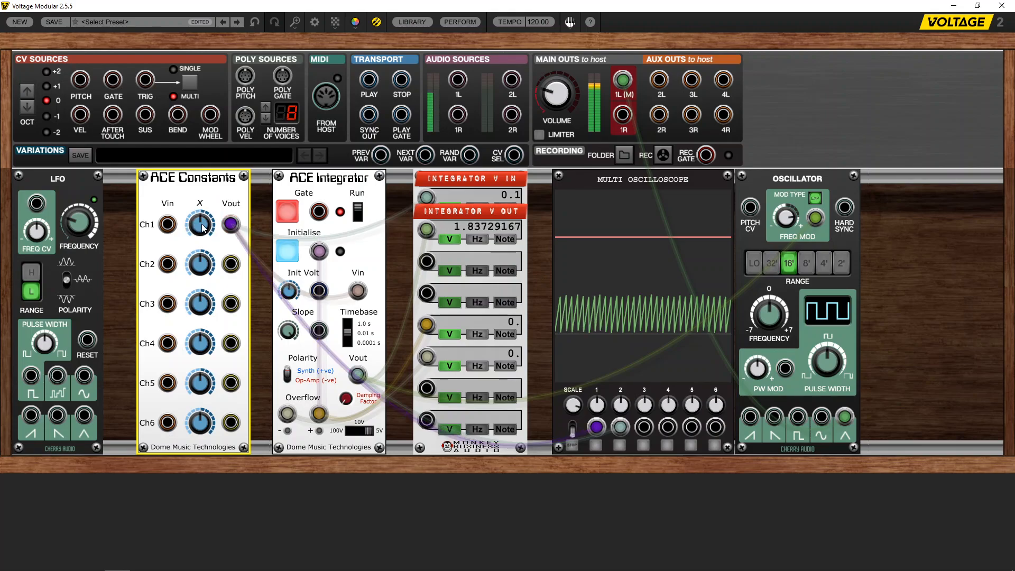
# - Set the ACE Constants channel 1 value to 0.2 to raise the ramp frequency
pyautogui.moveTo(204, 227)
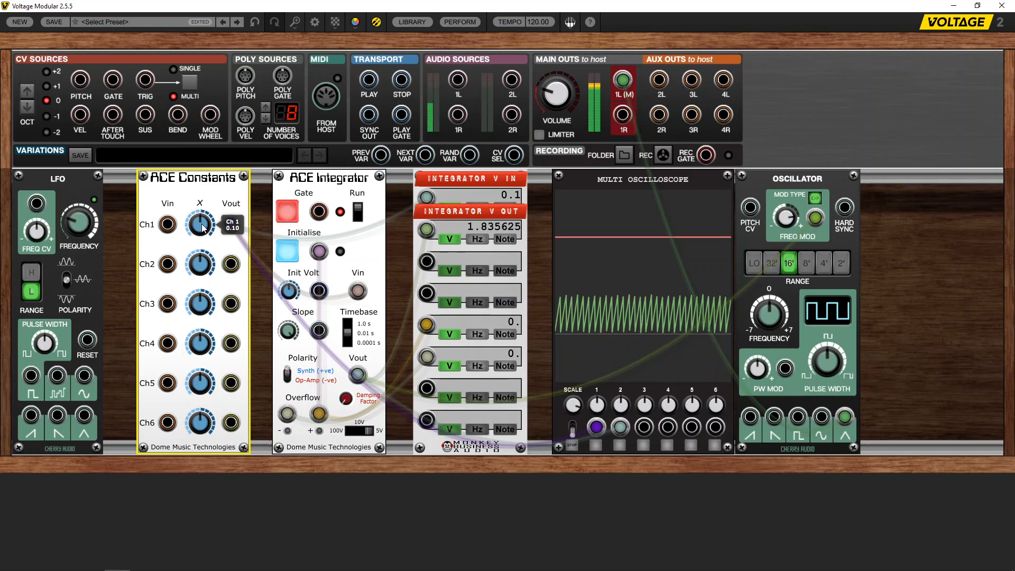
pyautogui.doubleClick(203, 227)
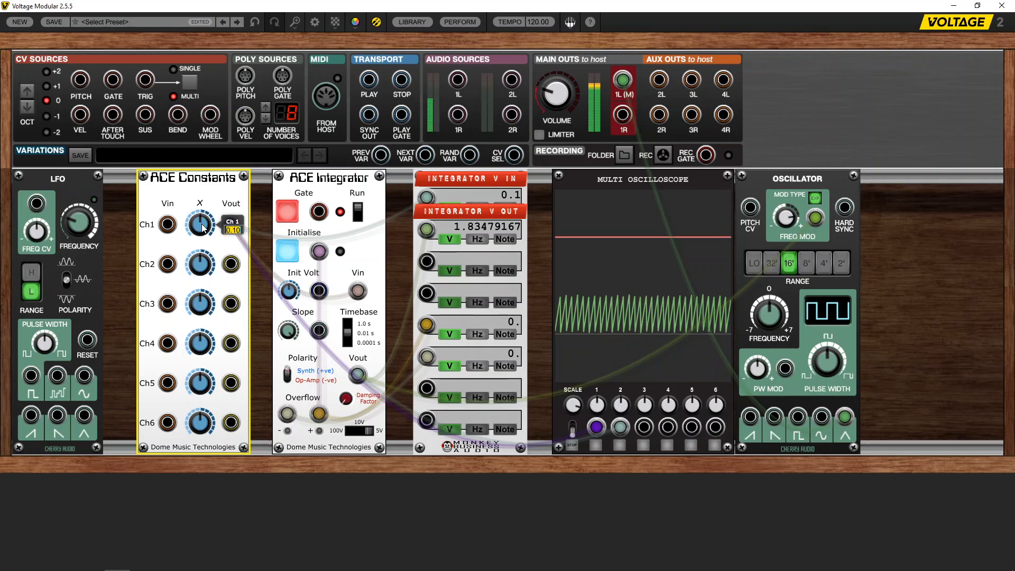
pyautogui.write('0.2')
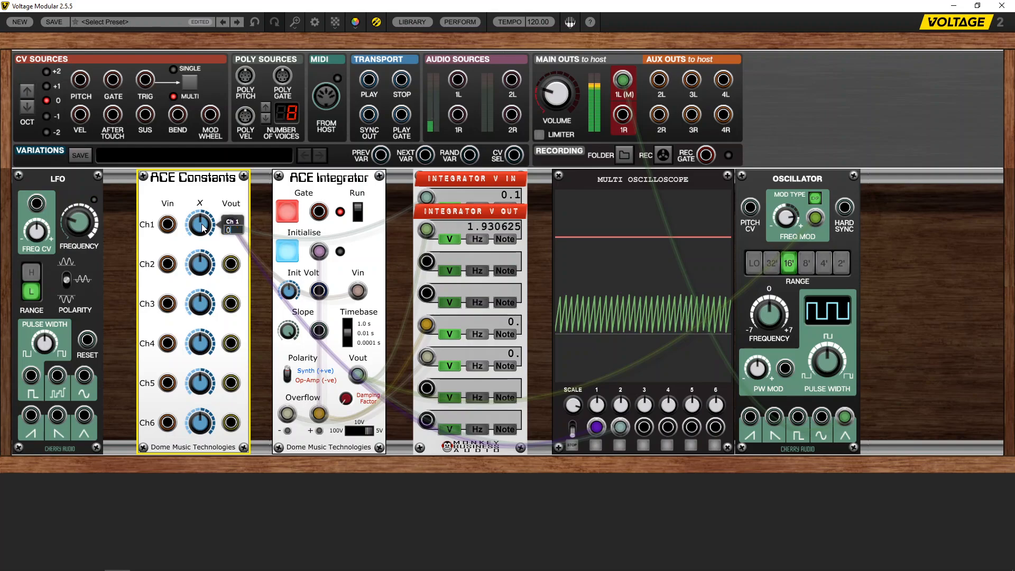
pyautogui.press('Return')
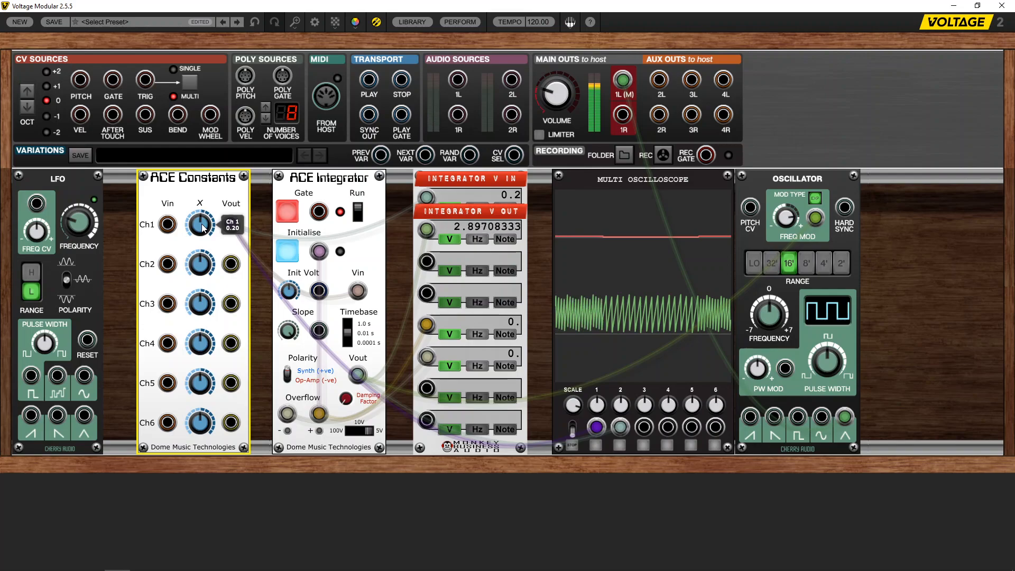
# - Set the ACE Constants channel 1 value to 0.4
pyautogui.doubleClick(204, 224)
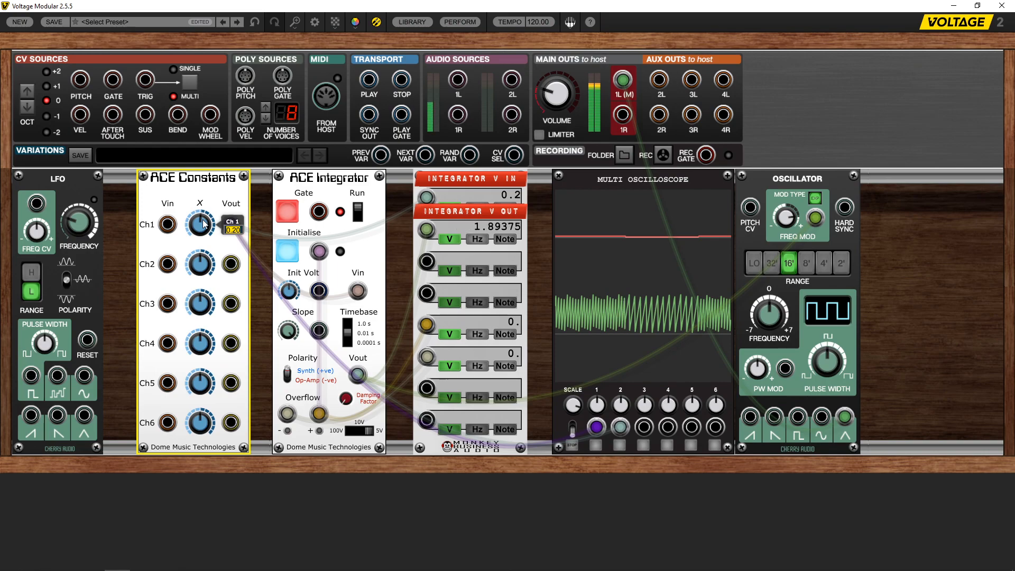
pyautogui.press('Return')
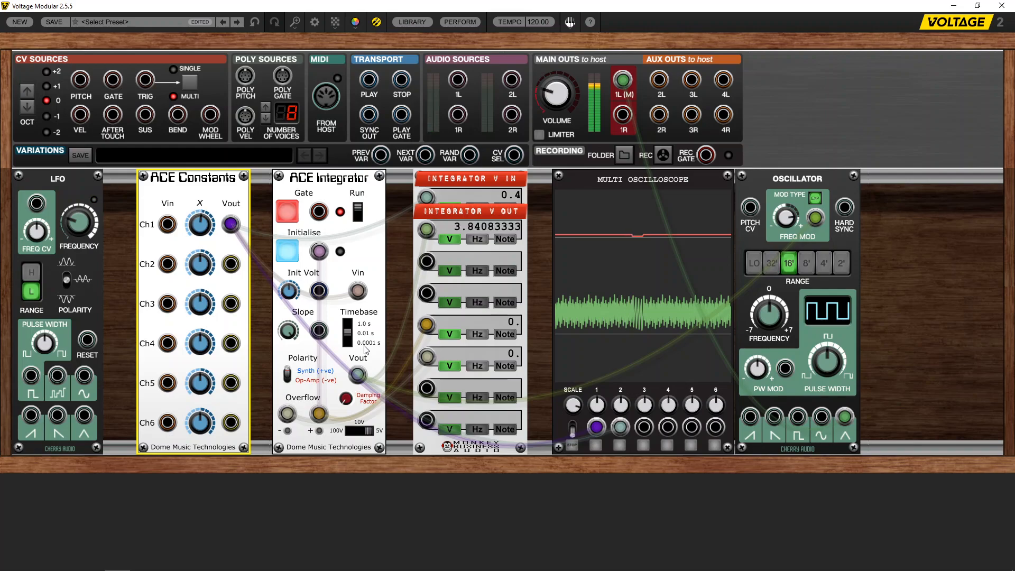
# - Lower the ACE Integrator's Slope control to slow the ramp at the current input voltage
pyautogui.moveTo(231, 224); pyautogui.dragTo(358, 290)
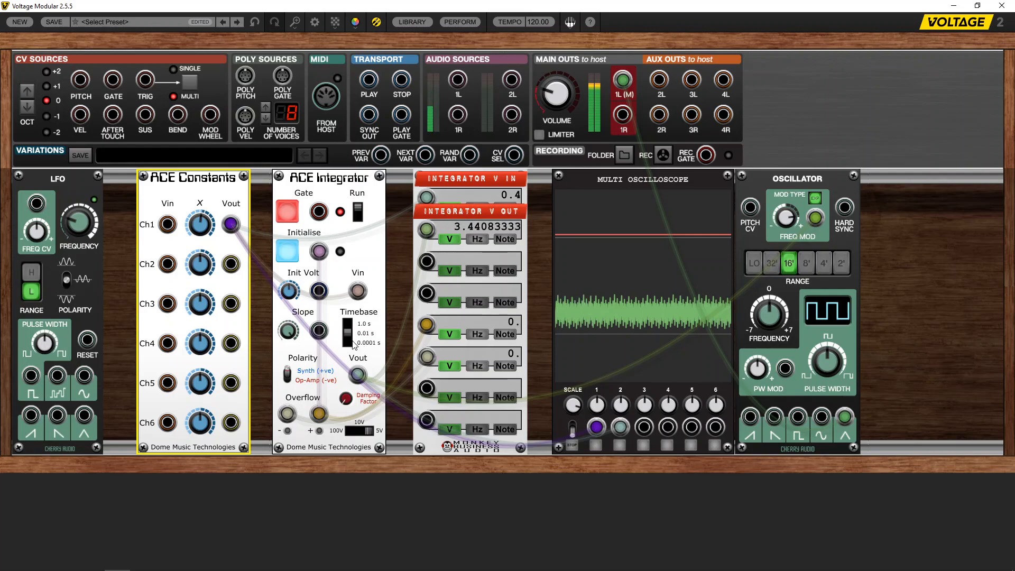
pyautogui.click(291, 332)
pyautogui.moveTo(296, 355); pyautogui.dragTo(322, 420)
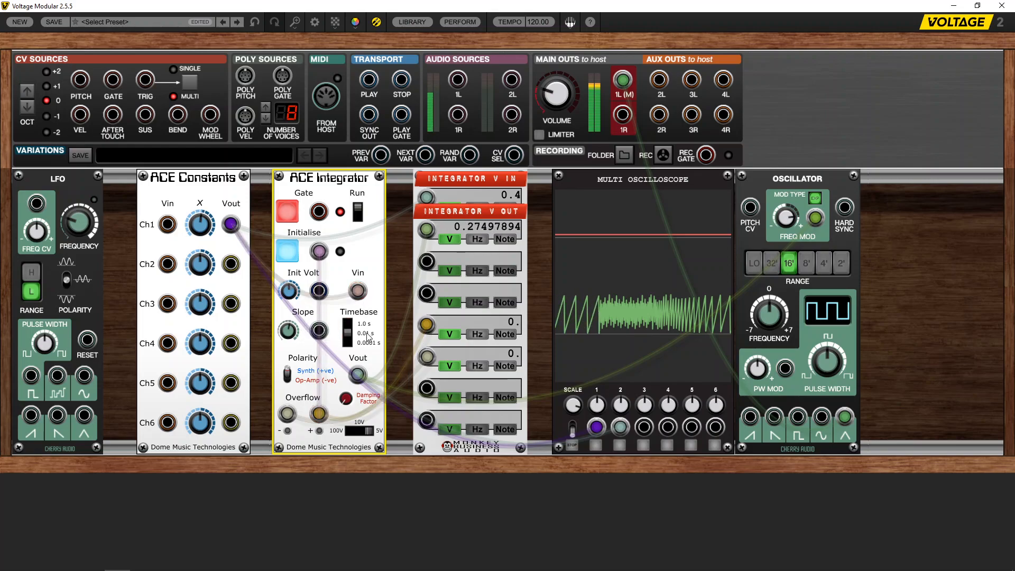
# - Lower the ACE Integrator's Slope further and switch its timebase to 0.0001 s
pyautogui.moveTo(288, 332)
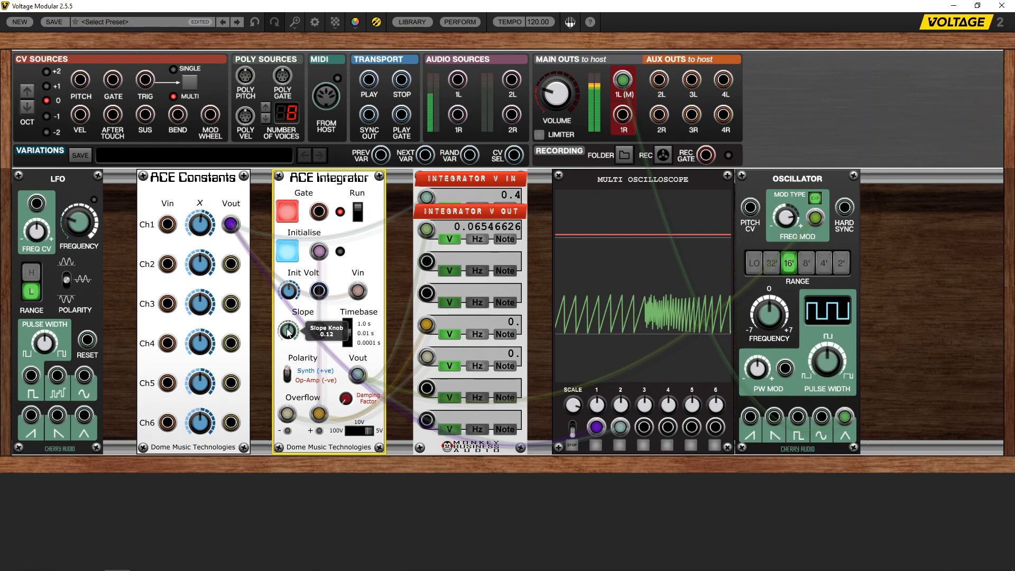
pyautogui.moveTo(294, 331); pyautogui.dragTo(316, 377)
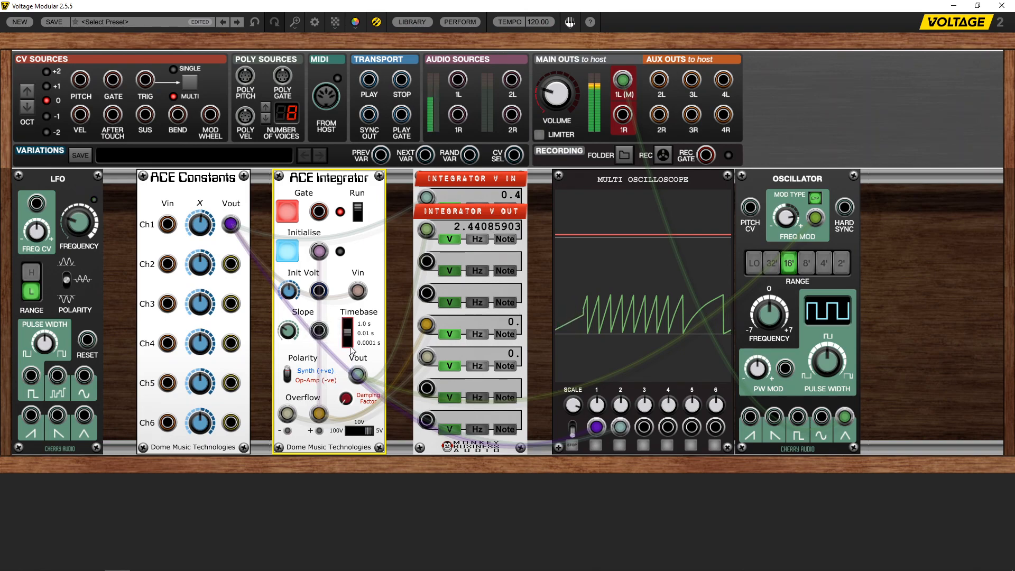
pyautogui.click(348, 346)
pyautogui.click(349, 345)
pyautogui.click(349, 346)
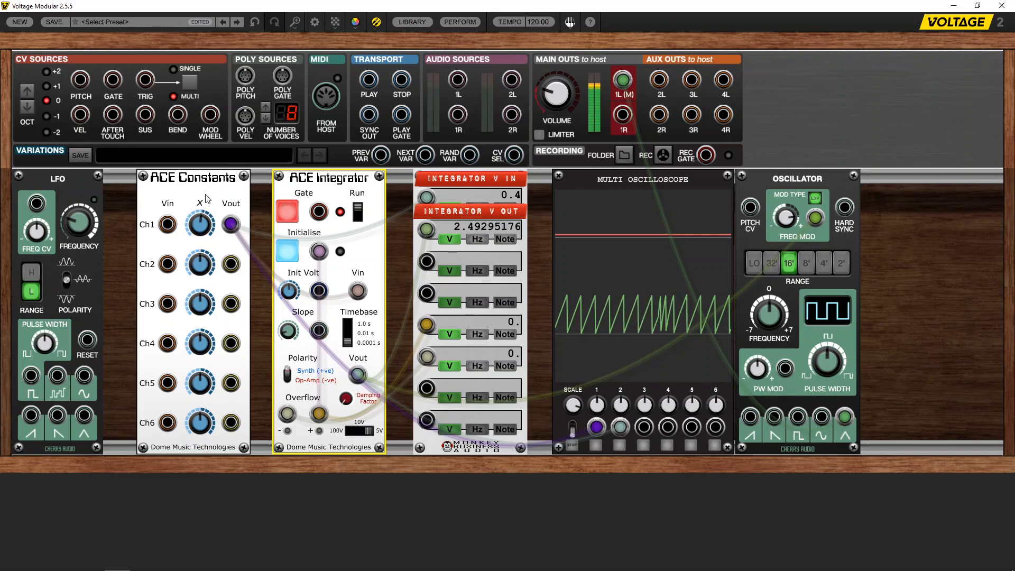
# - Lower the ACE Constants channel 1 value to about -0.29 and patch the ACE Integrator's negative Overflow output to its Initialise input
pyautogui.click(204, 225)
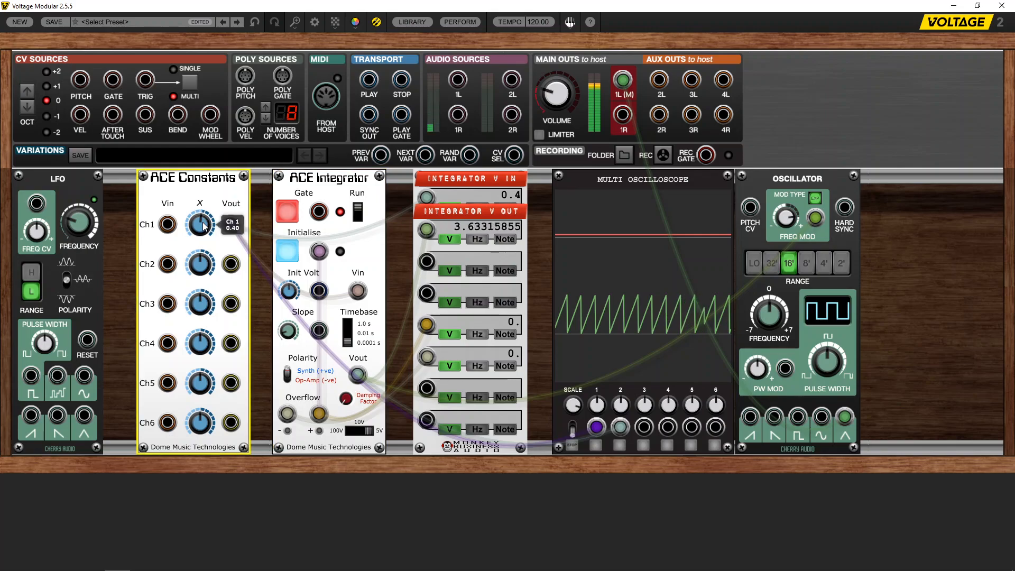
pyautogui.moveTo(205, 229); pyautogui.dragTo(208, 233)
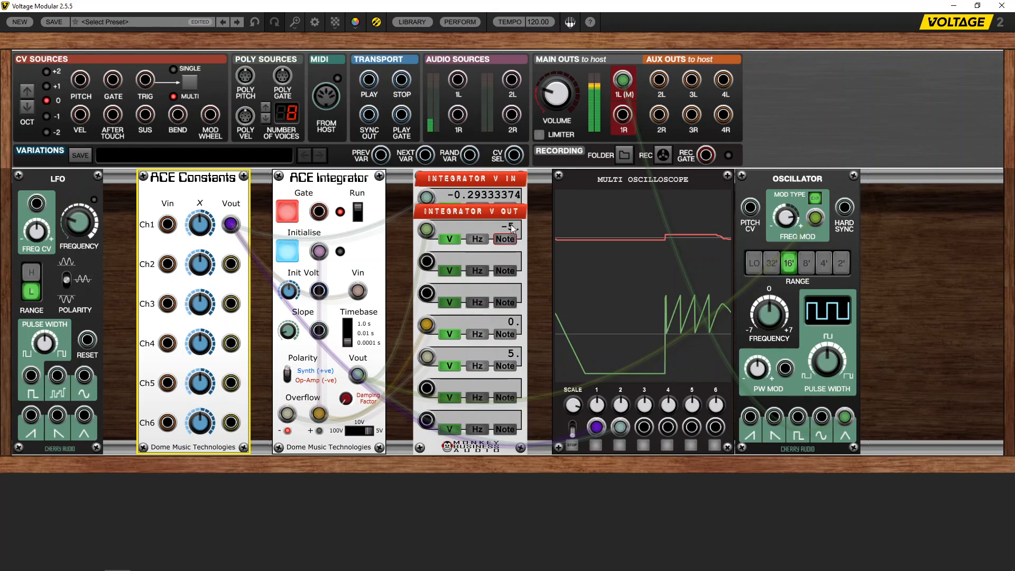
pyautogui.click(288, 417)
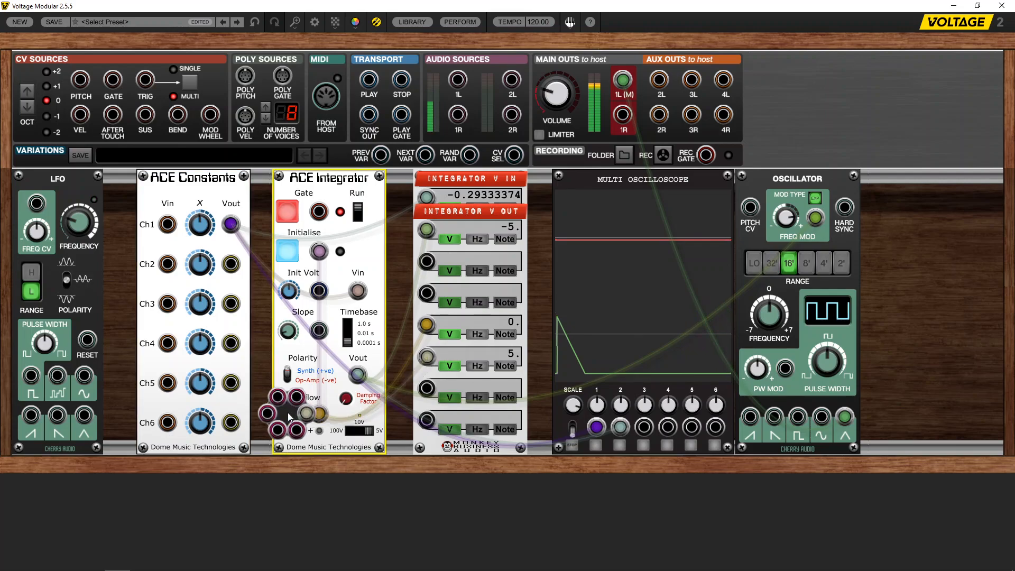
pyautogui.moveTo(299, 399); pyautogui.dragTo(321, 250)
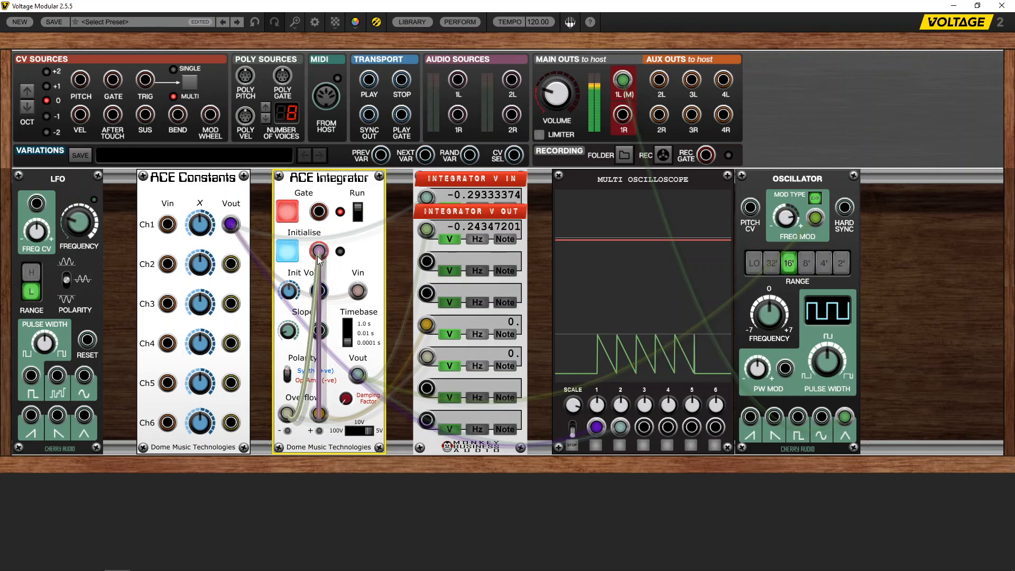
# - Raise the ACE Integrator's Slope to speed up the falling ramp and set the ACE Constants channel 1 value to -0.4
pyautogui.moveTo(290, 324)
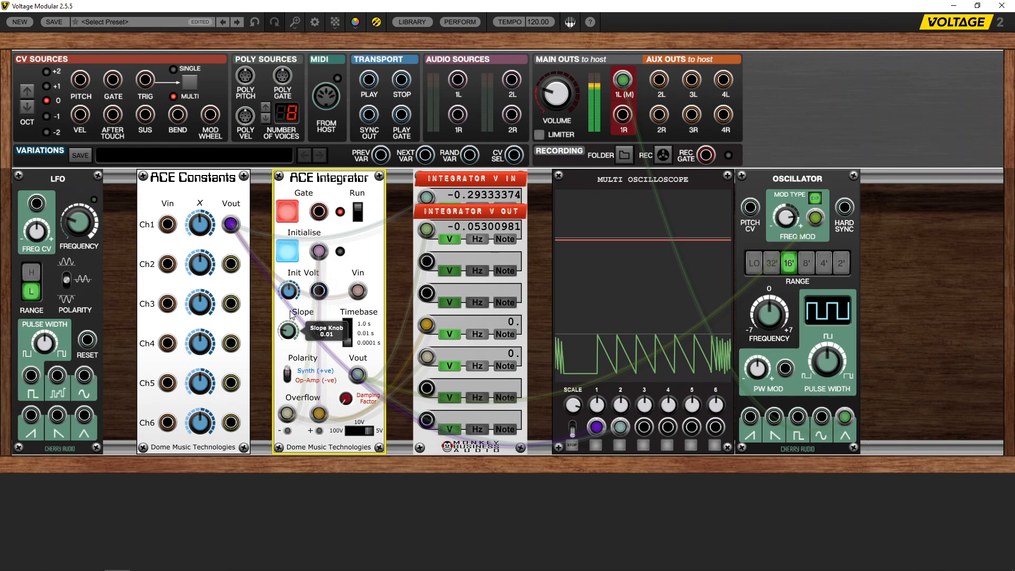
pyautogui.moveTo(293, 334); pyautogui.dragTo(282, 280)
pyautogui.moveTo(293, 239)
pyautogui.mouseDown()
pyautogui.moveTo(301, 214)
pyautogui.moveTo(298, 224)
pyautogui.mouseUp()
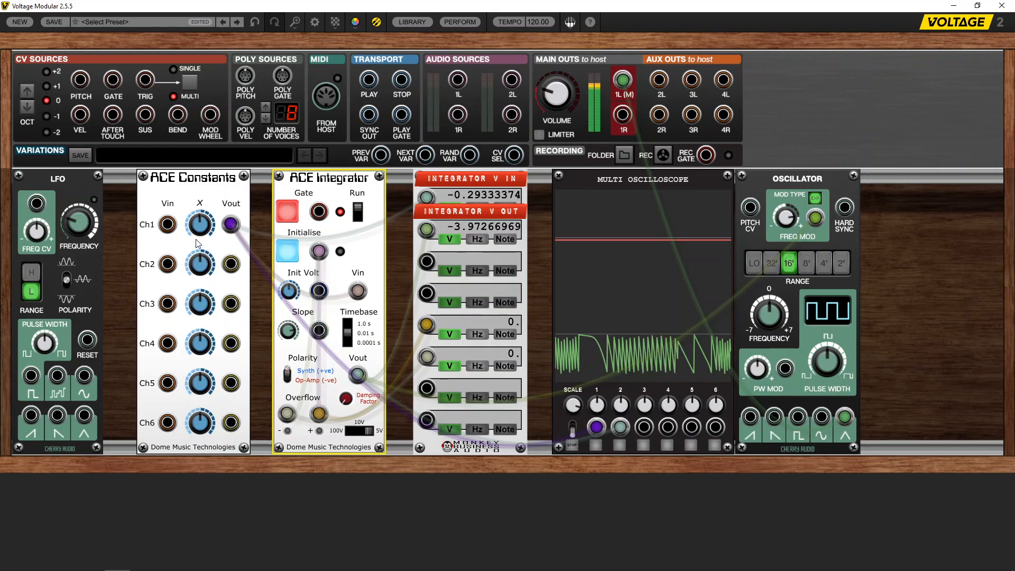
pyautogui.moveTo(198, 229); pyautogui.dragTo(203, 231)
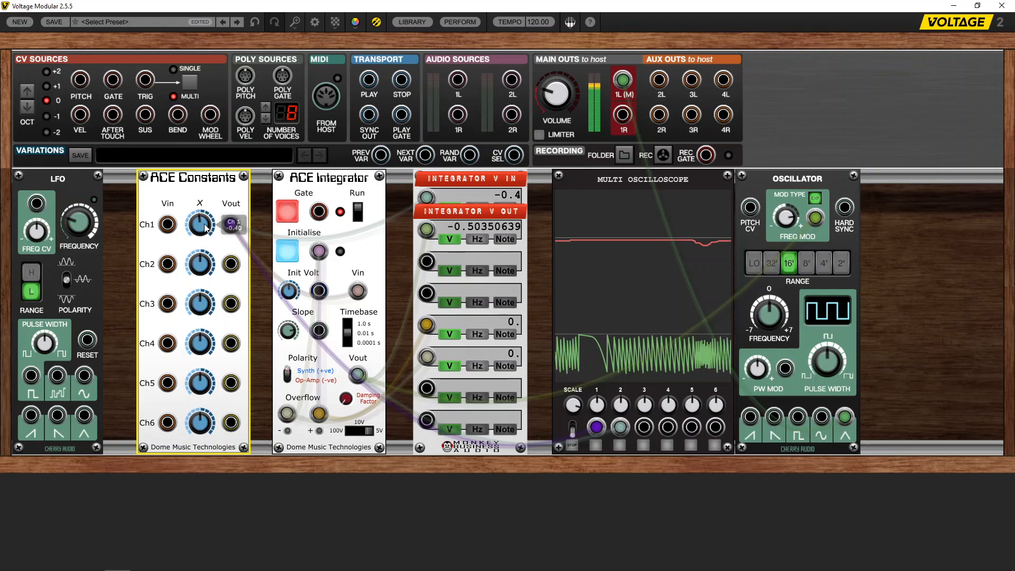
pyautogui.moveTo(212, 227)
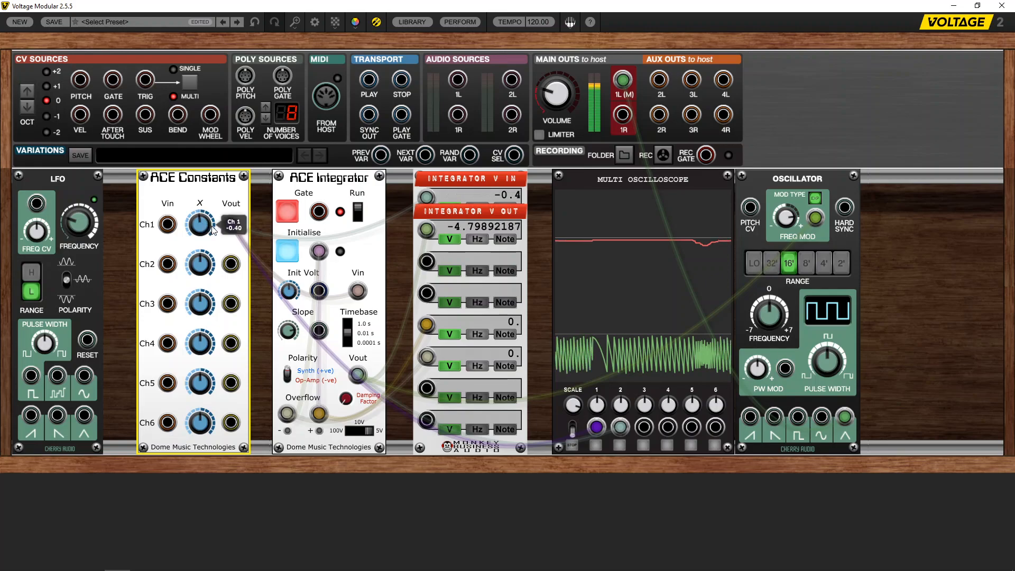